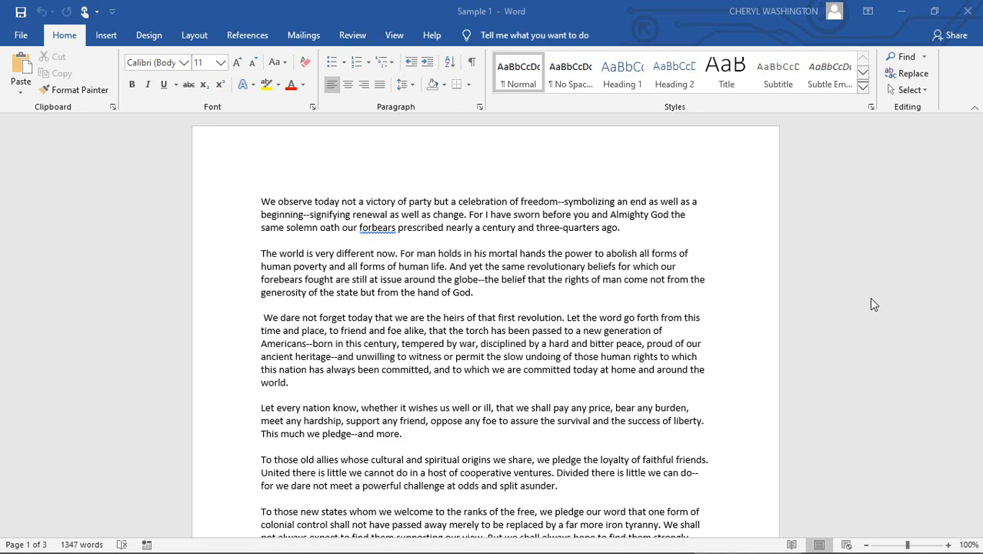
Look through the text on the document's first page down to the start of the second page.
scroll(661, 358, "down", 3)
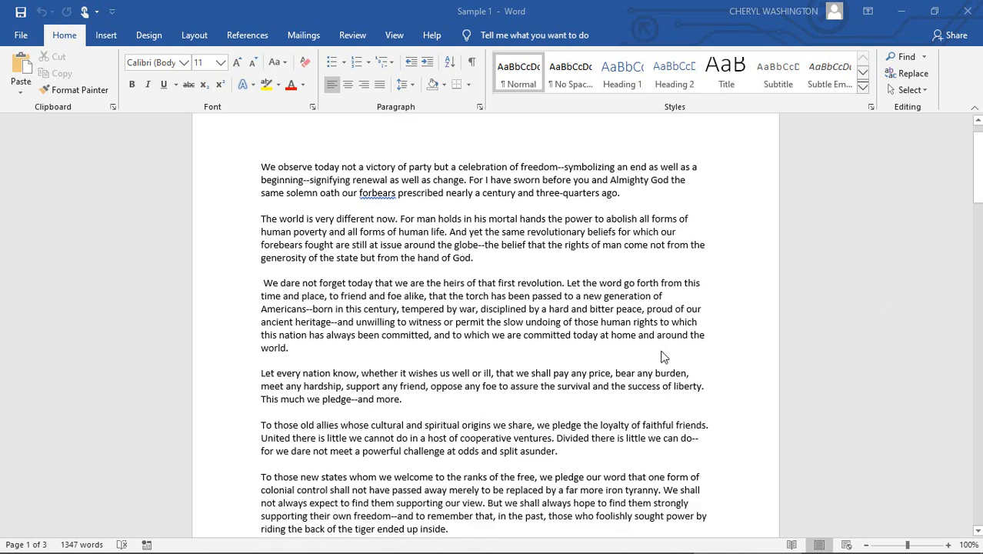
scroll(661, 358, "down", 3)
scroll(661, 357, "up", 6)
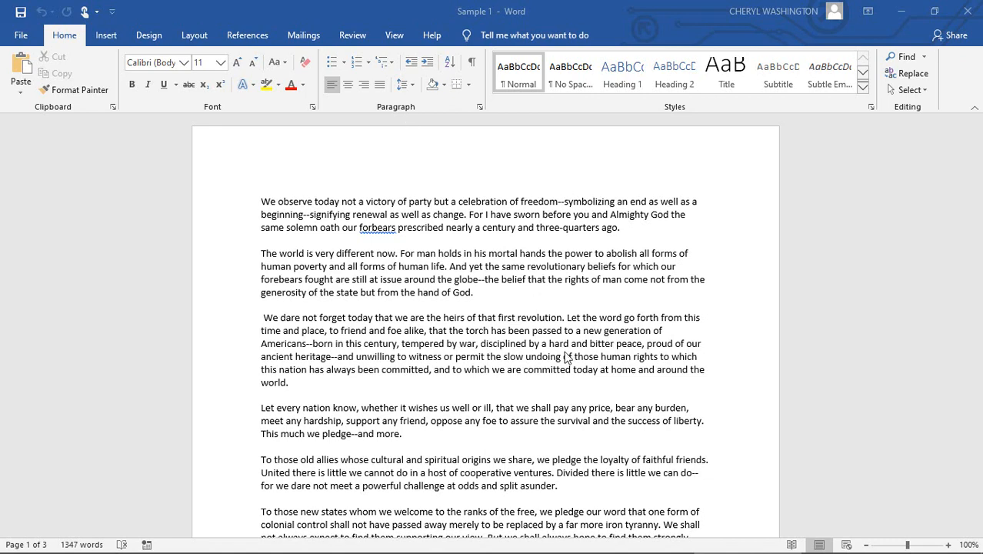
scroll(567, 355, "down", 6)
scroll(531, 506, "down", 3)
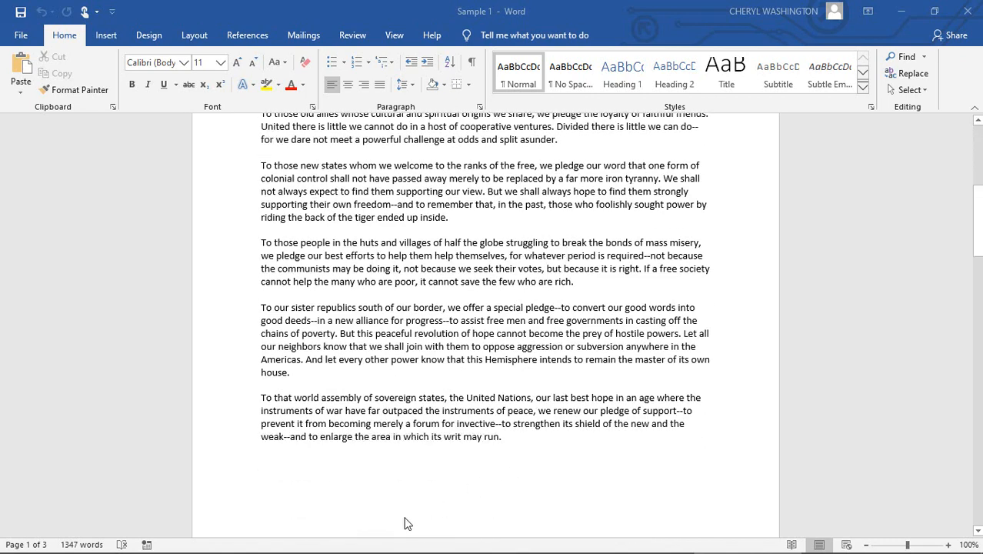
scroll(503, 361, "down", 3)
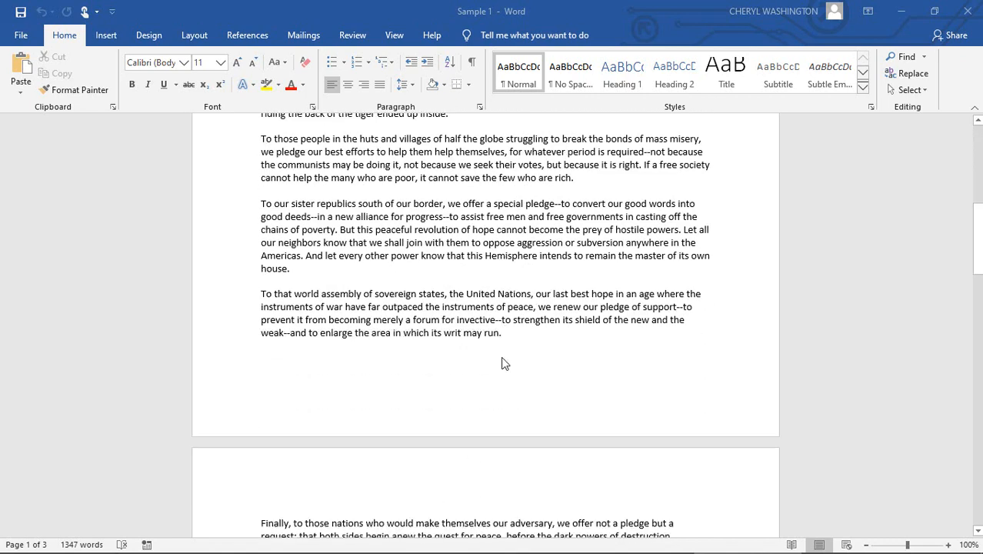
scroll(504, 362, "up", 10)
scroll(503, 363, "up", 2)
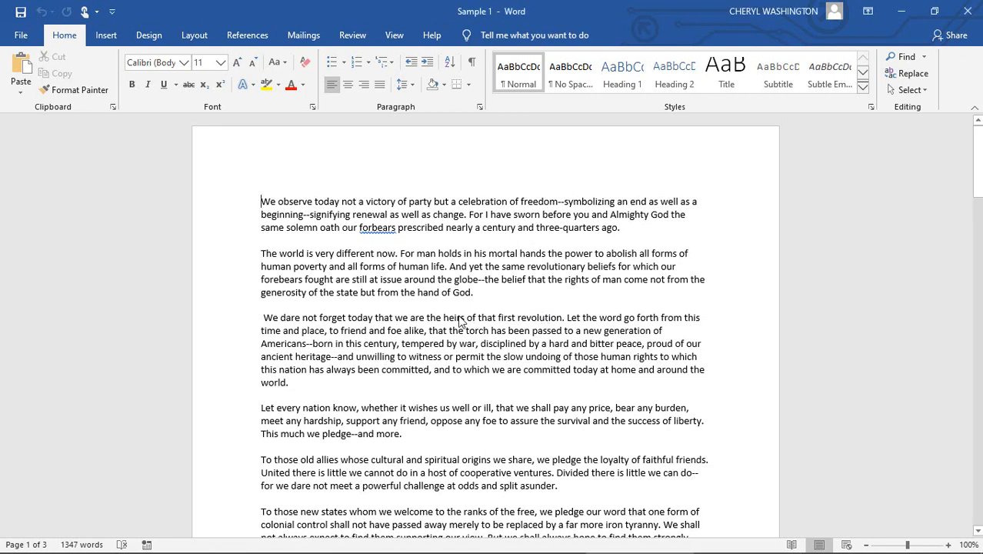
Search the document for "We" using the navigation search.
key("ctrl+f")
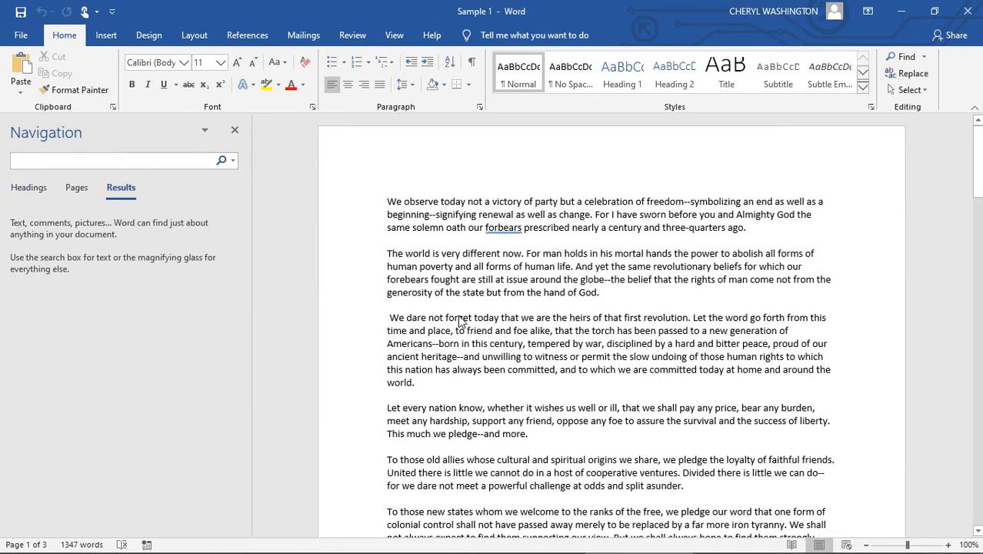
left_click(234, 163)
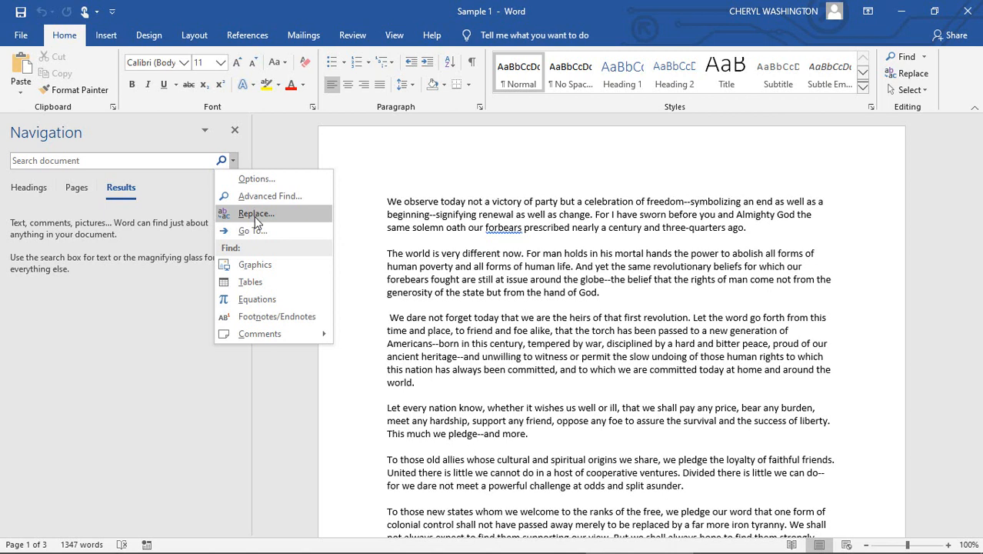
left_click(101, 160)
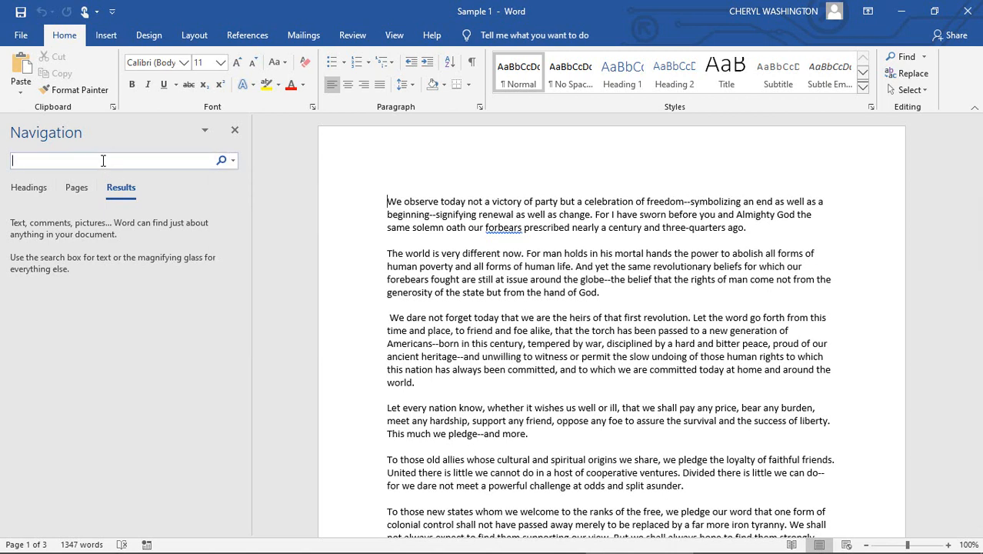
type("We")
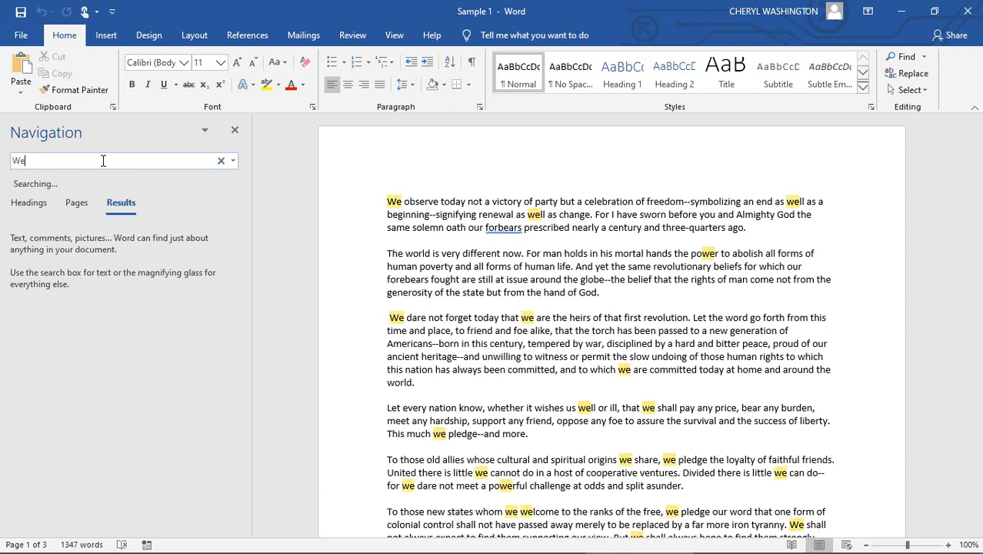
key("Return")
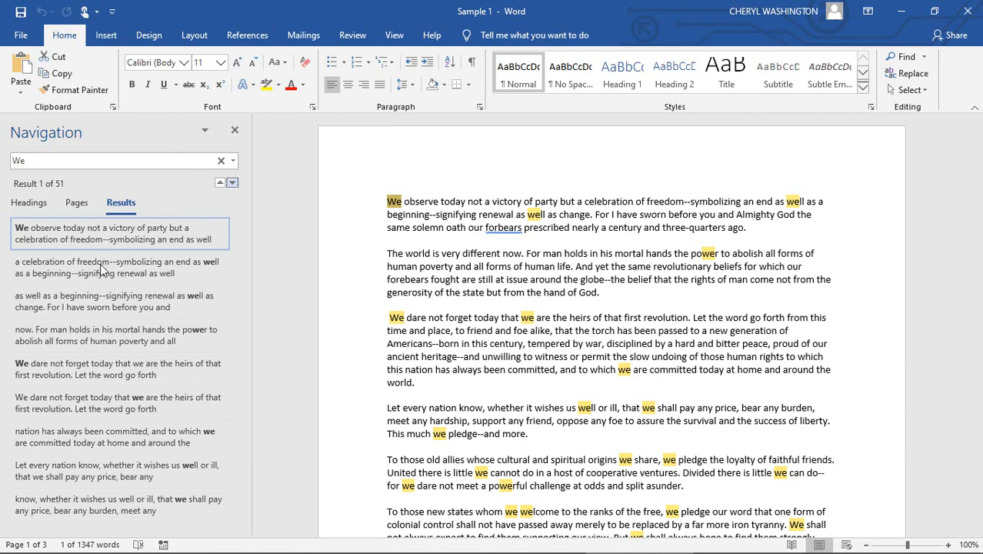
Browse the search results for "We" and jump to several of the matches in the text.
scroll(102, 280, "down", 2)
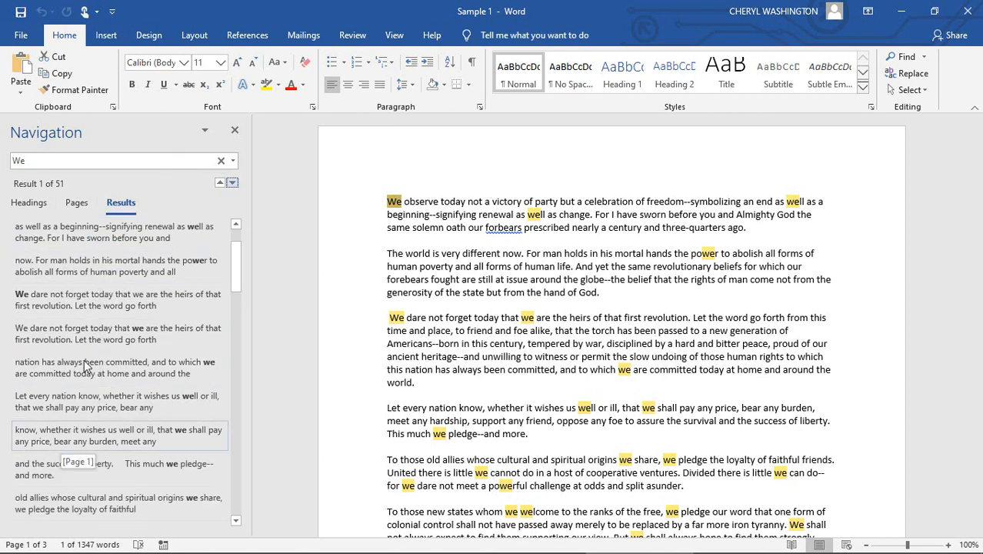
scroll(75, 362, "up", 2)
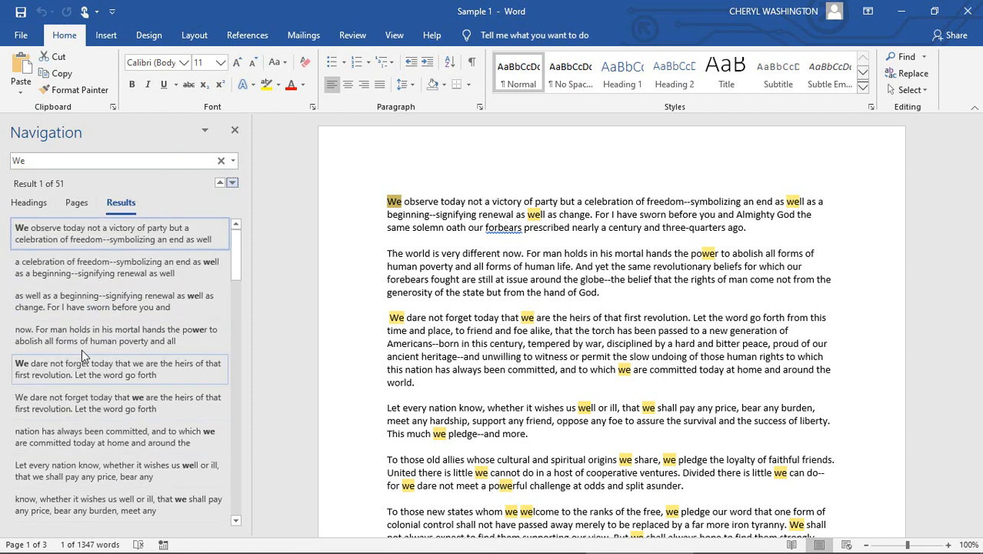
left_click(87, 245)
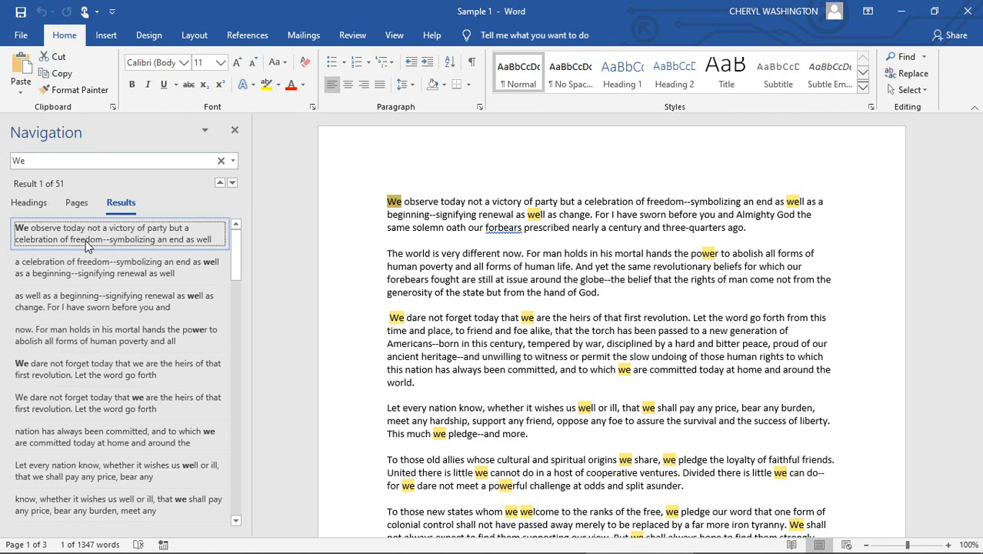
left_click(74, 376)
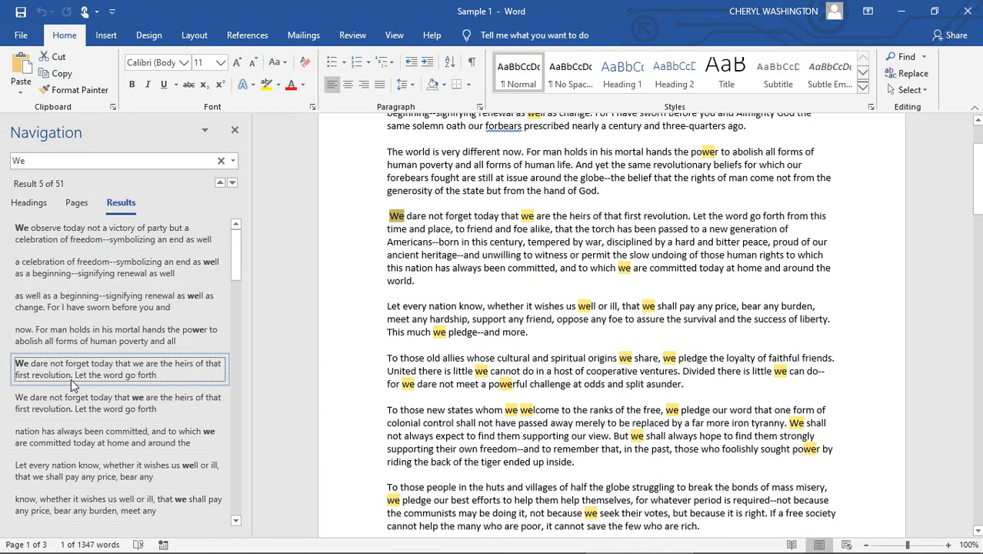
left_click(69, 510)
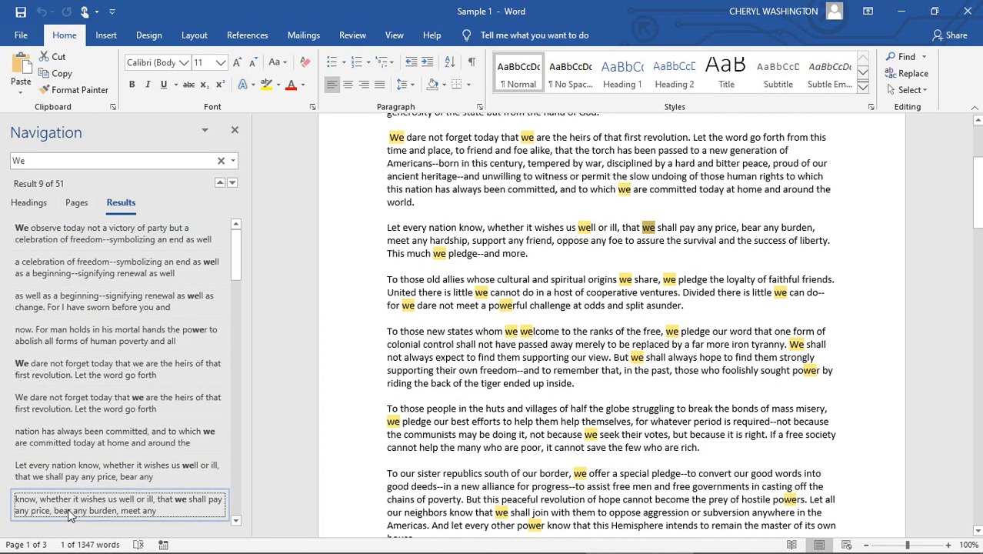
scroll(73, 469, "down", 5)
left_click(77, 435)
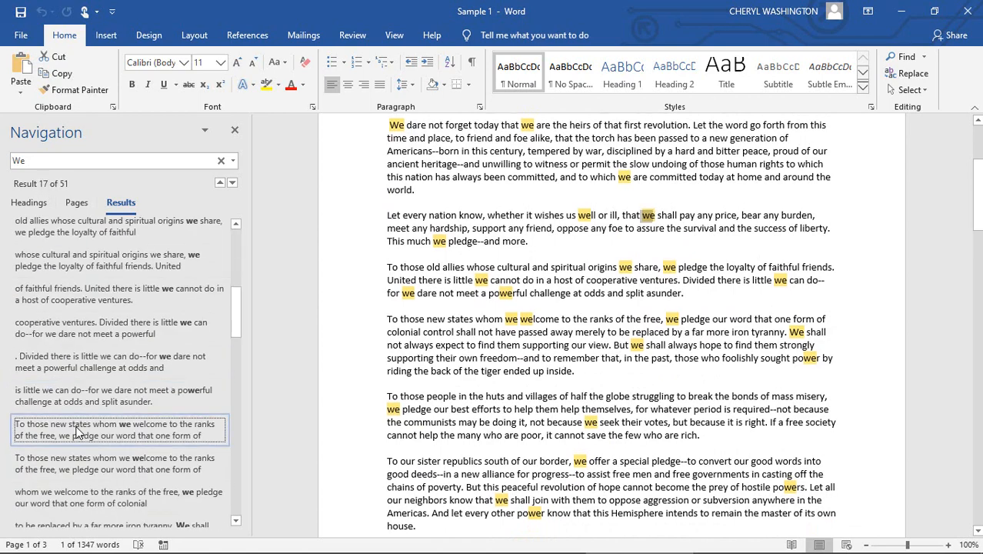
scroll(77, 434, "up", 6)
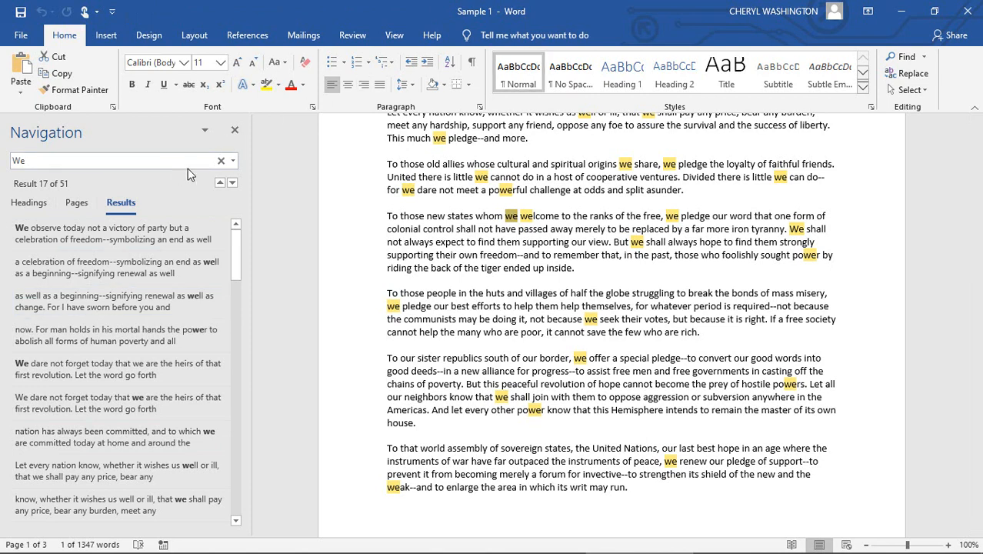
left_click(233, 161)
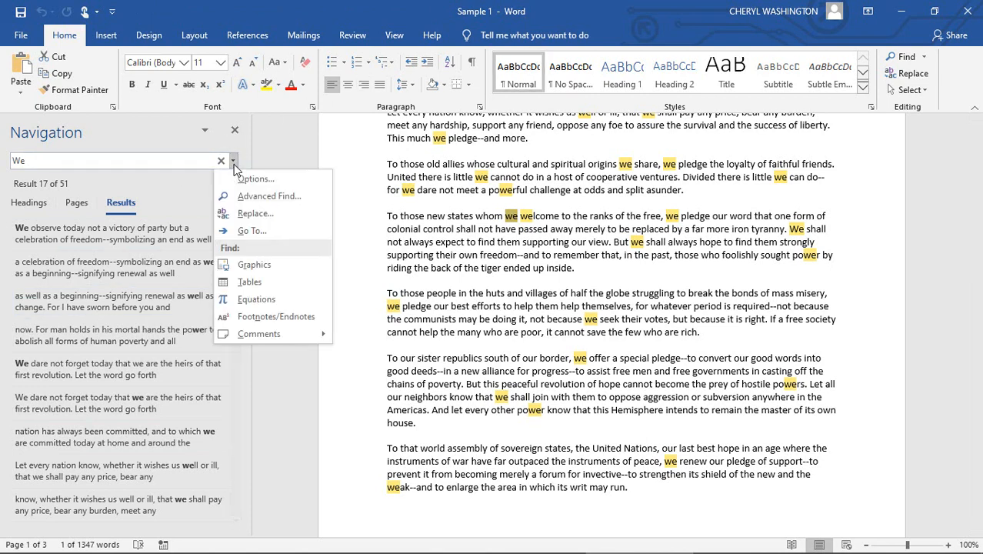
left_click(245, 213)
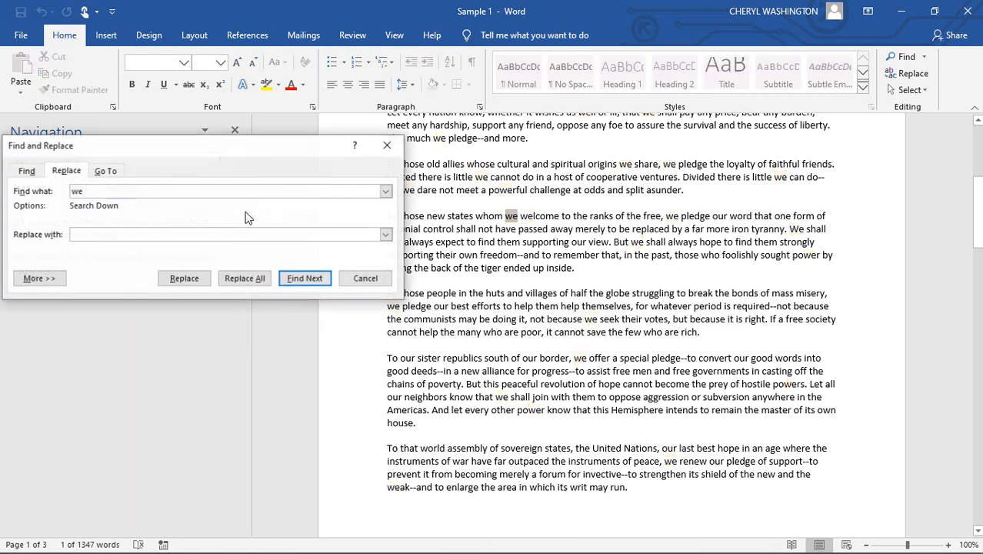
left_click(88, 234)
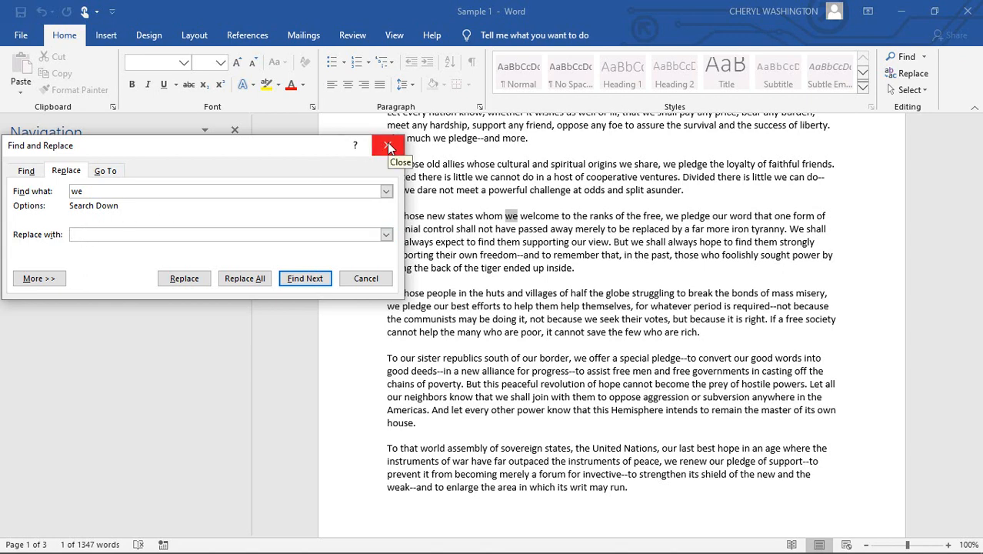
left_click(370, 279)
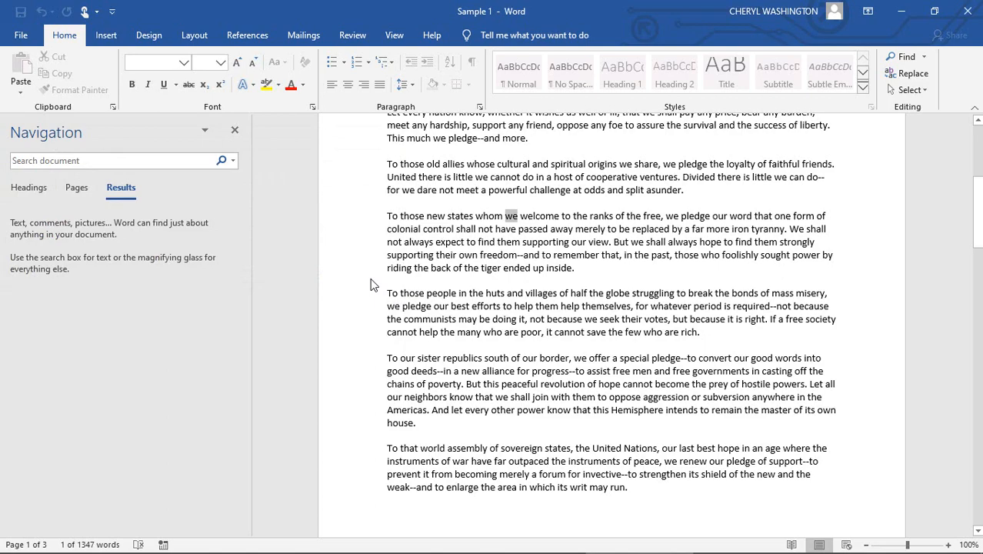
Set up Find and Replace from the document's beginning to replace "we" with "you", keeping the dialog clear of the text.
left_click(496, 269)
scroll(496, 273, "up", 8)
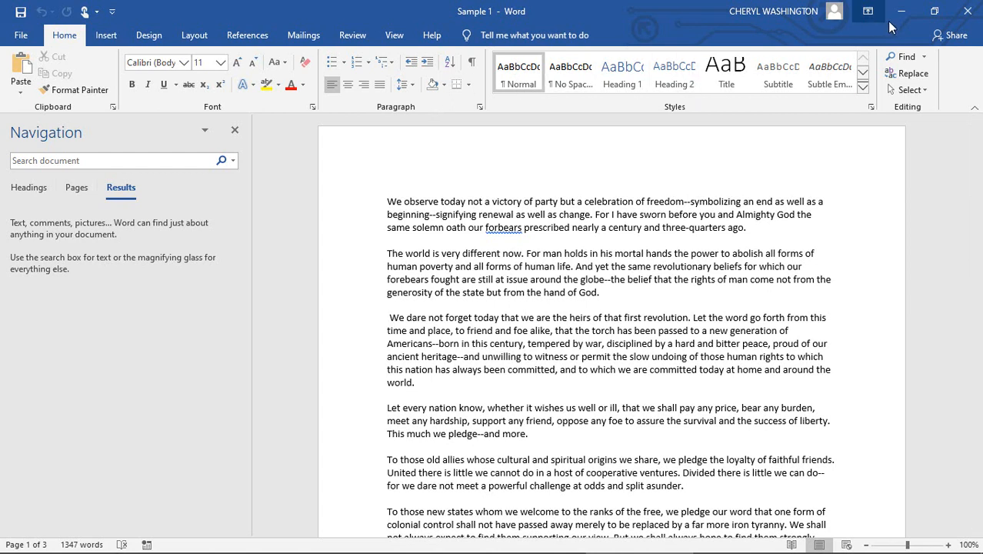
left_click(914, 75)
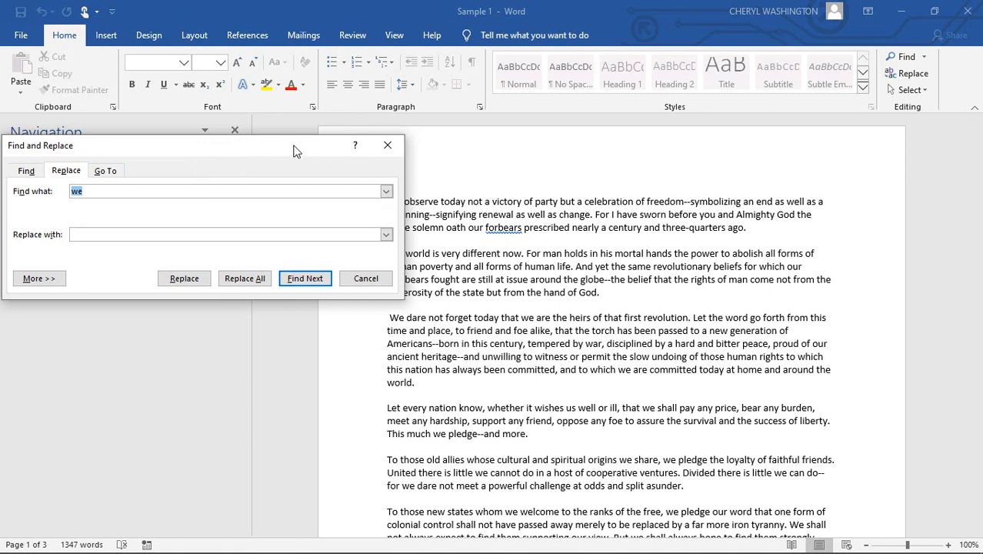
left_click_drag(255, 145, 236, 29)
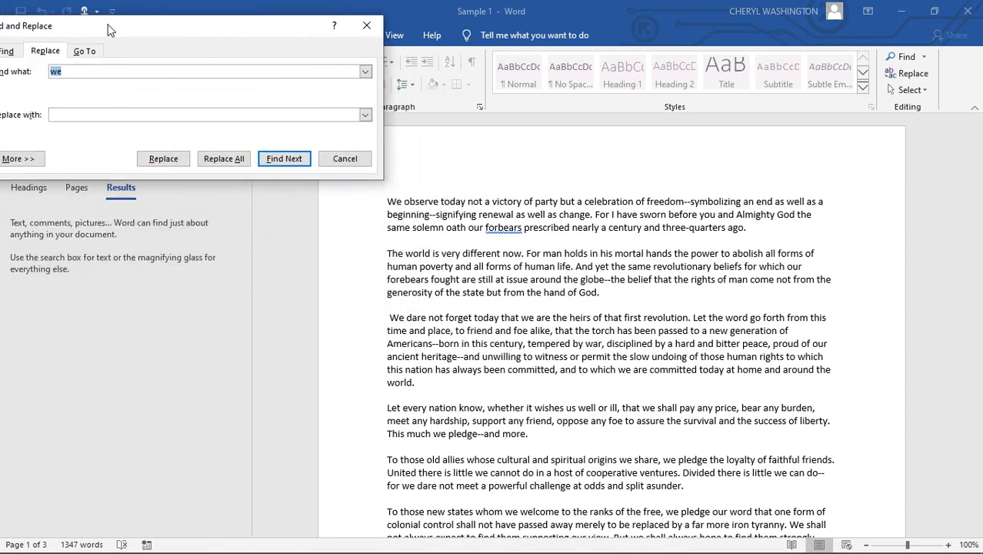
left_click_drag(108, 28, 162, 16)
left_click(128, 103)
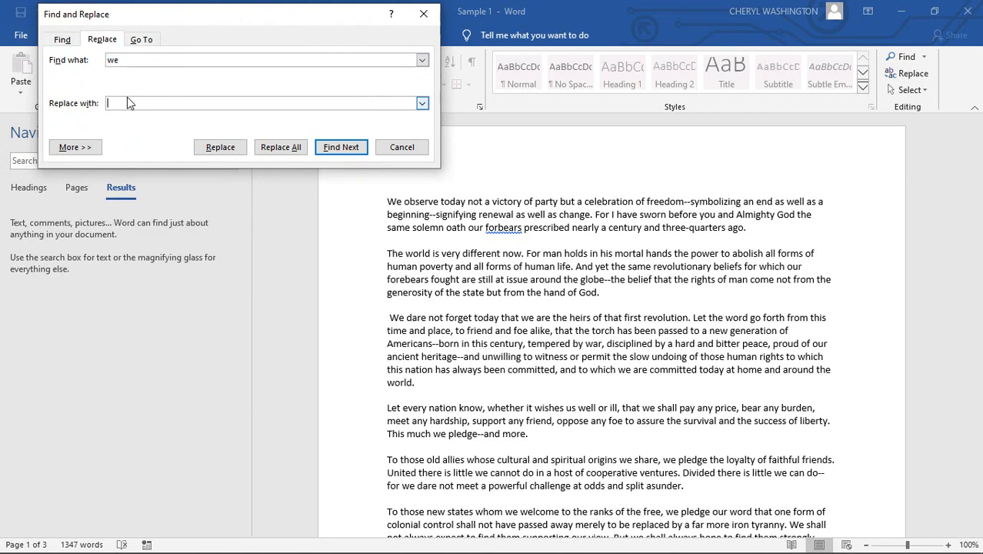
type("you")
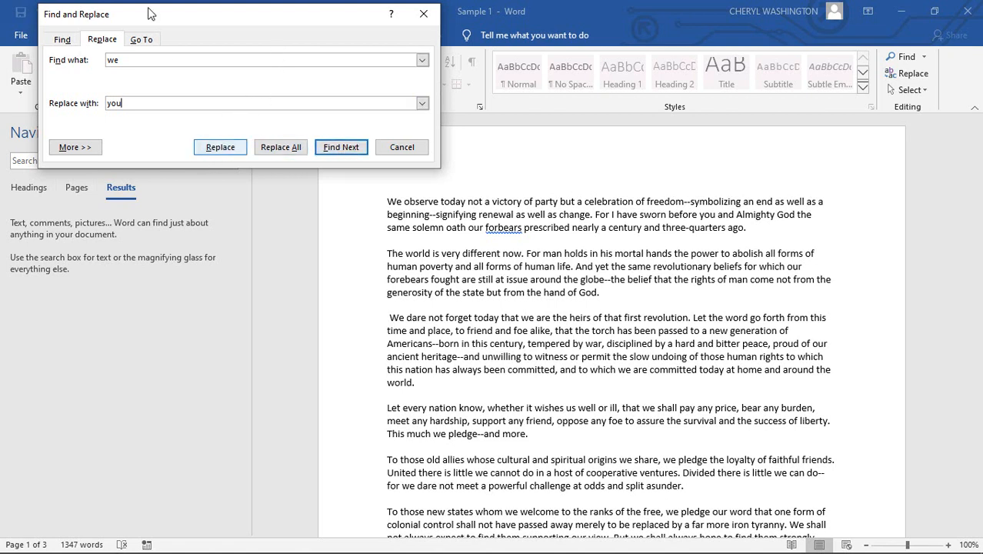
Find "we" and replace three occurrences one at a time with "you", from "we pledge our best efforts" through "we offer a special pledge".
left_click(339, 150)
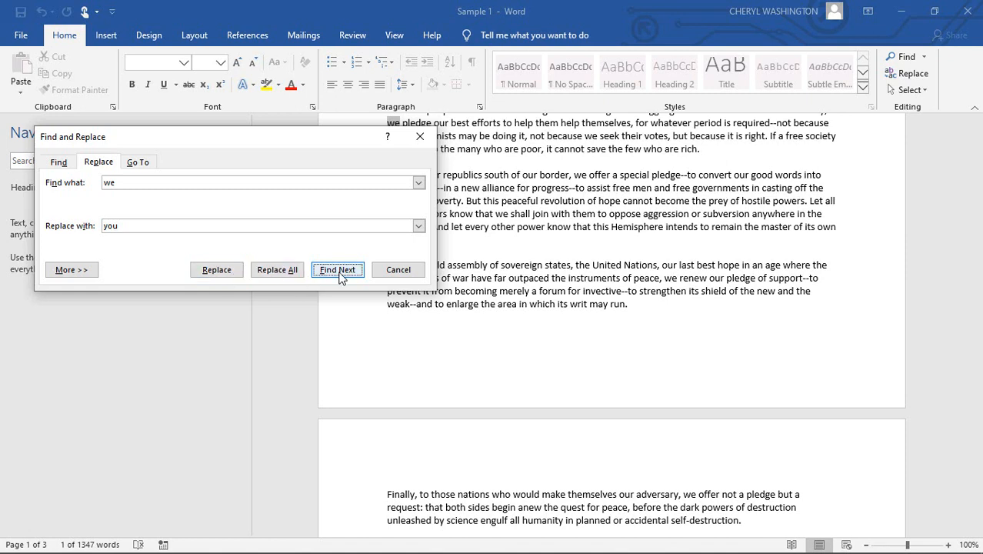
left_click(216, 271)
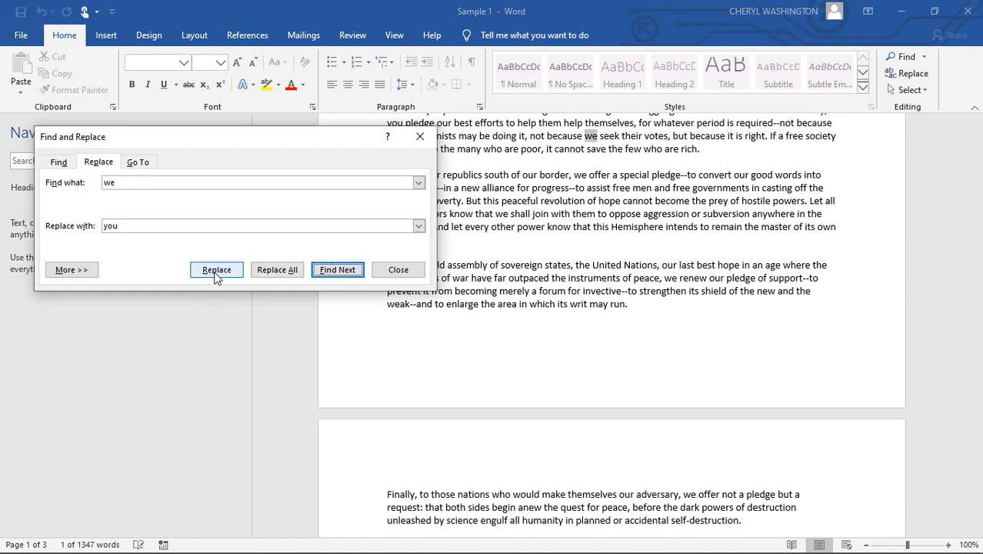
left_click(216, 271)
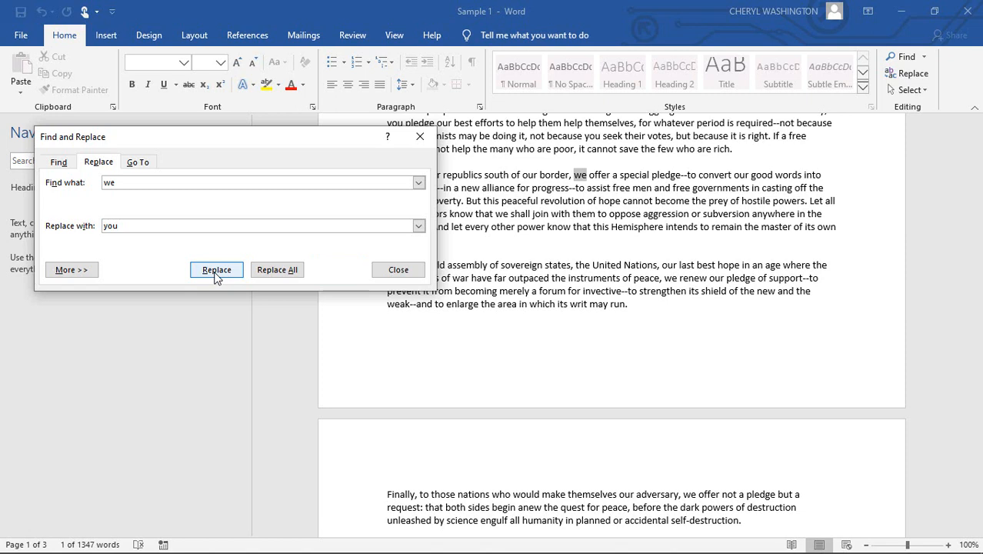
left_click(216, 270)
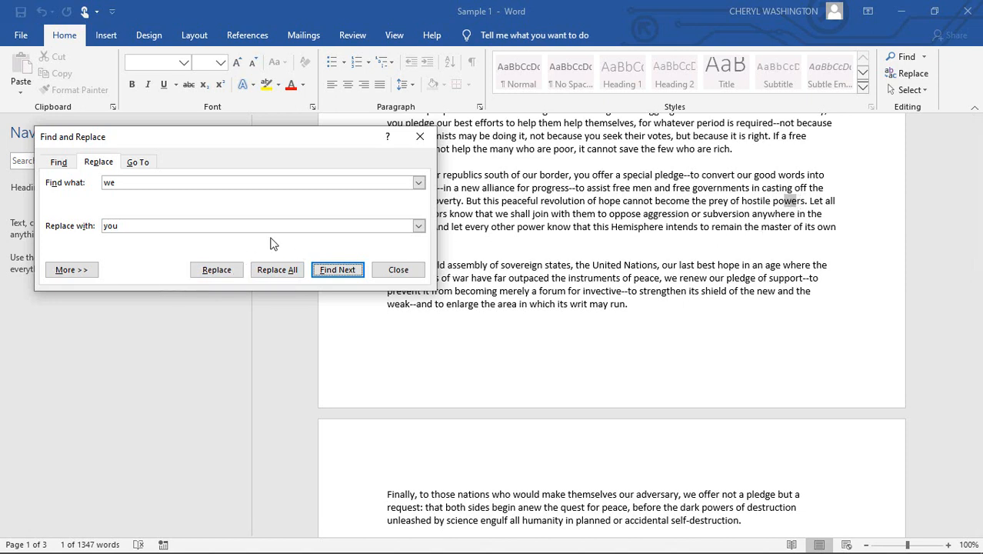
Replace all remaining occurrences of "we" with "you" in one go and close Find and Replace.
left_click(276, 271)
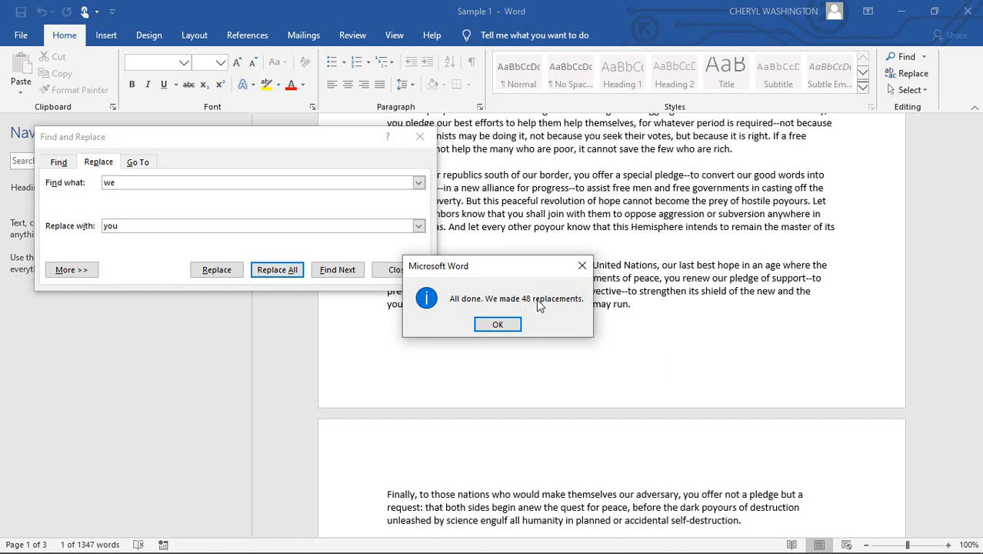
left_click(497, 324)
scroll(503, 326, "down", 2)
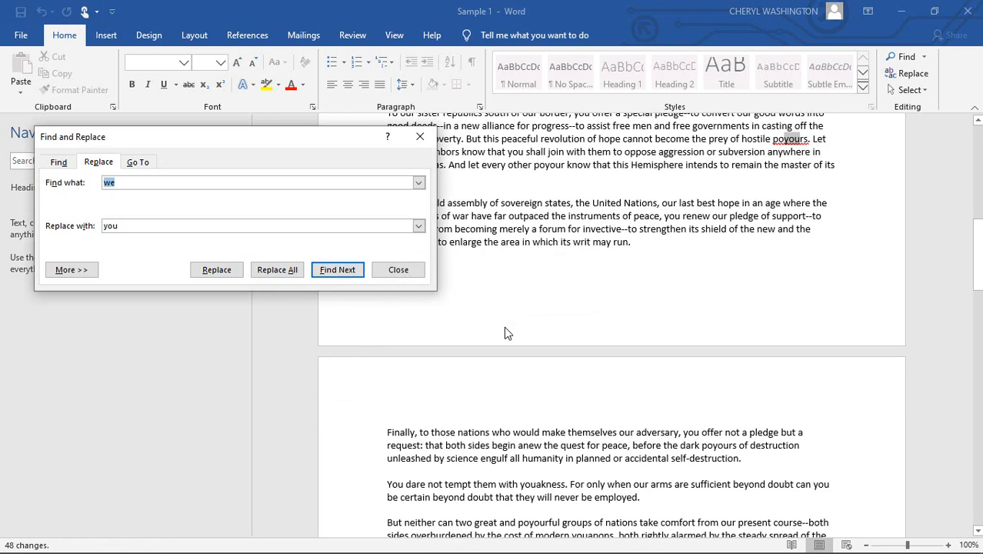
left_click(397, 270)
Check the replaced words on the first page and undo the replacement of all occurrences.
scroll(483, 289, "up", 3)
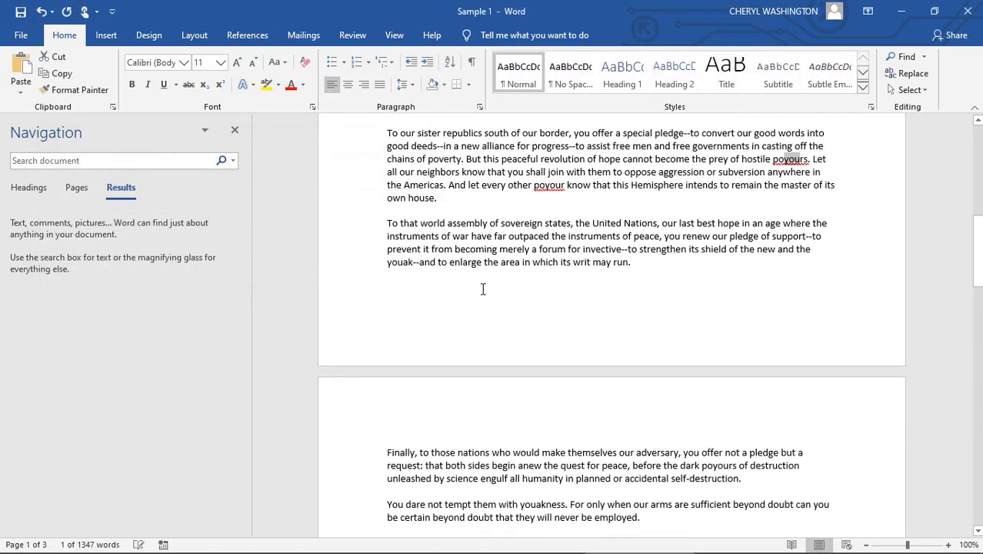
scroll(483, 289, "up", 1)
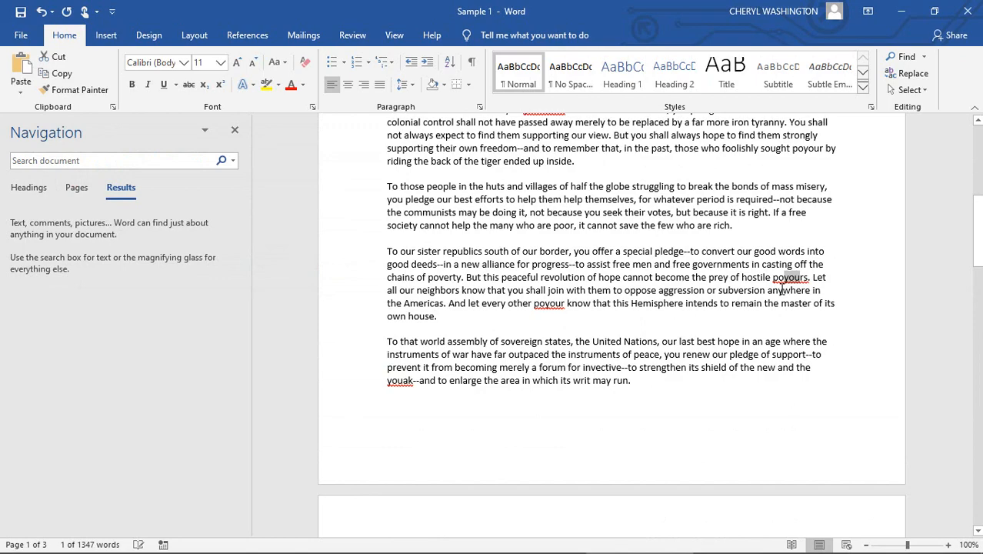
scroll(781, 287, "up", 12)
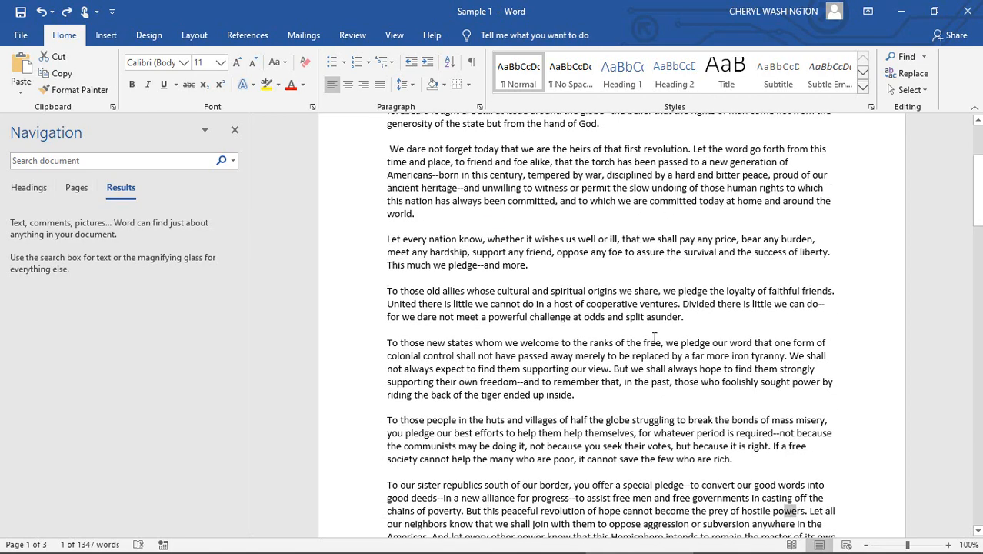
Open the replacement settings for changing "we" to "you" and expand the additional search options.
scroll(654, 338, "up", 4)
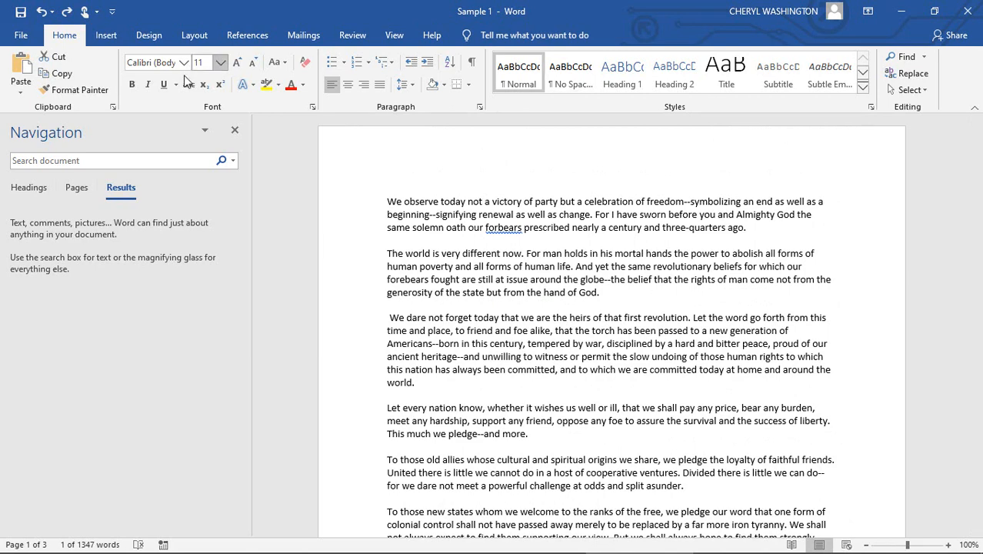
left_click(901, 79)
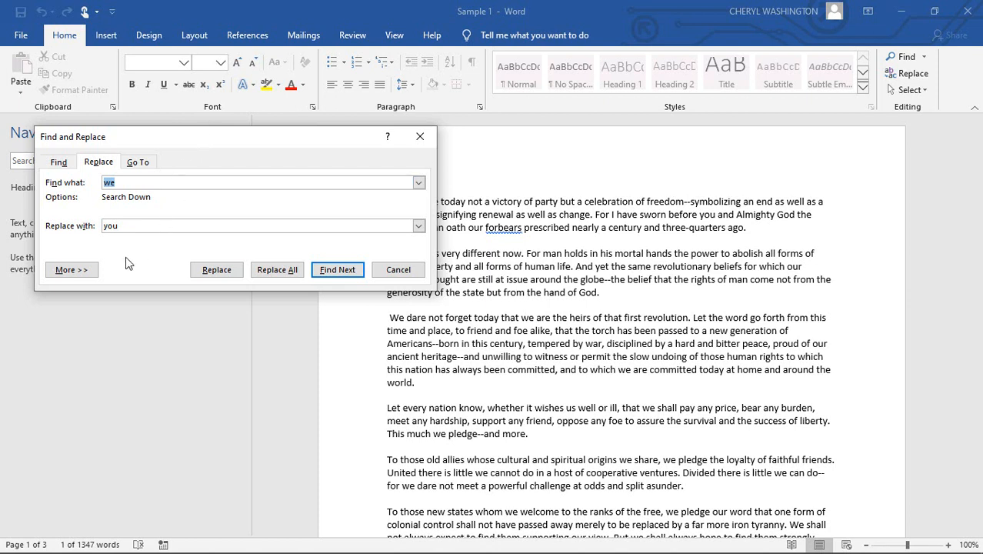
left_click(72, 275)
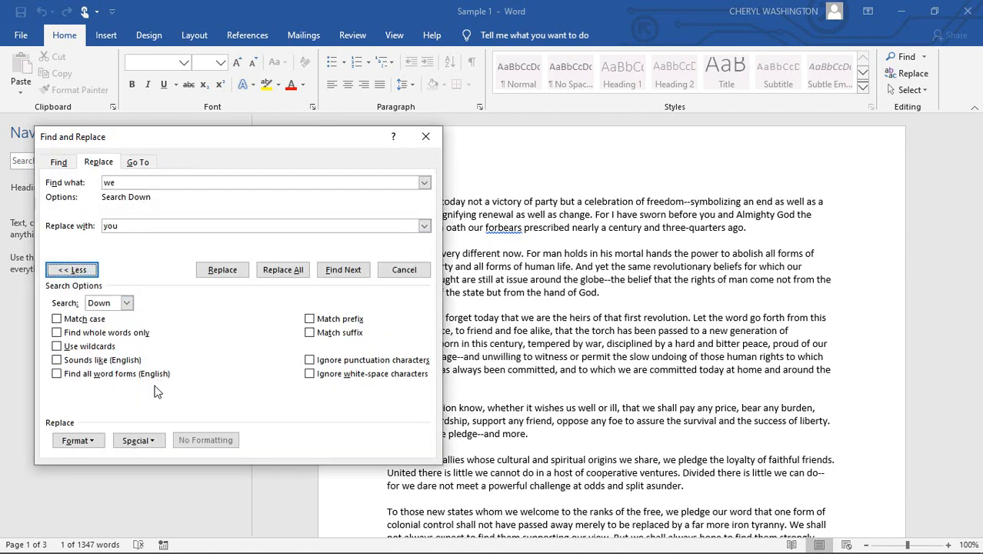
Try Match case with the search word capitalized as "We", restoring "we" and turning the option back off.
left_click(57, 322)
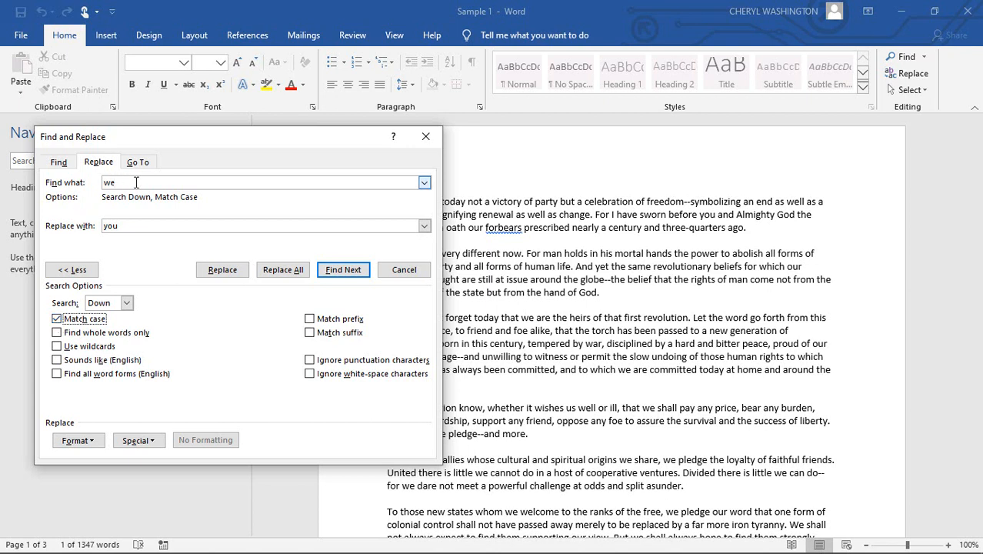
left_click(108, 182)
key("BackSpace")
type("W")
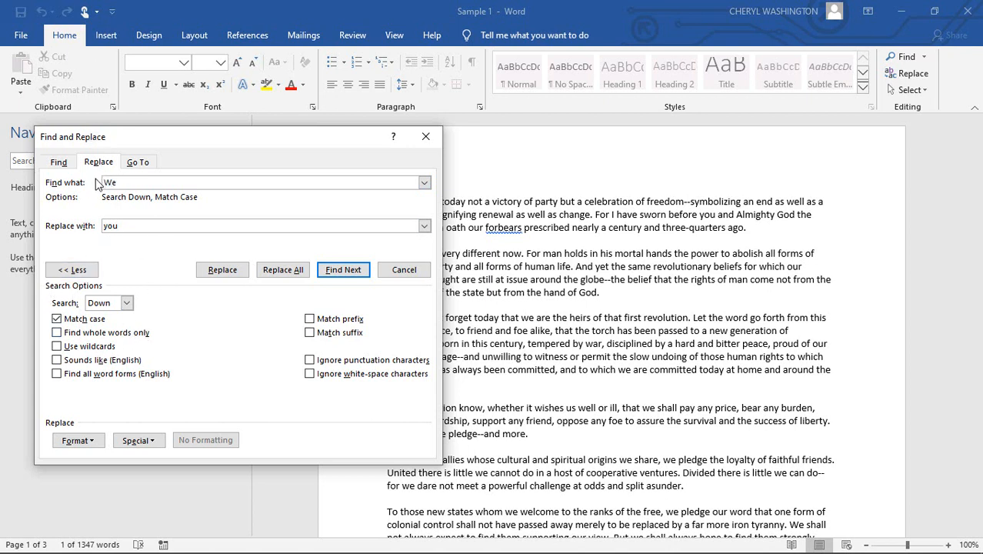
key("BackSpace")
type("w")
left_click(57, 319)
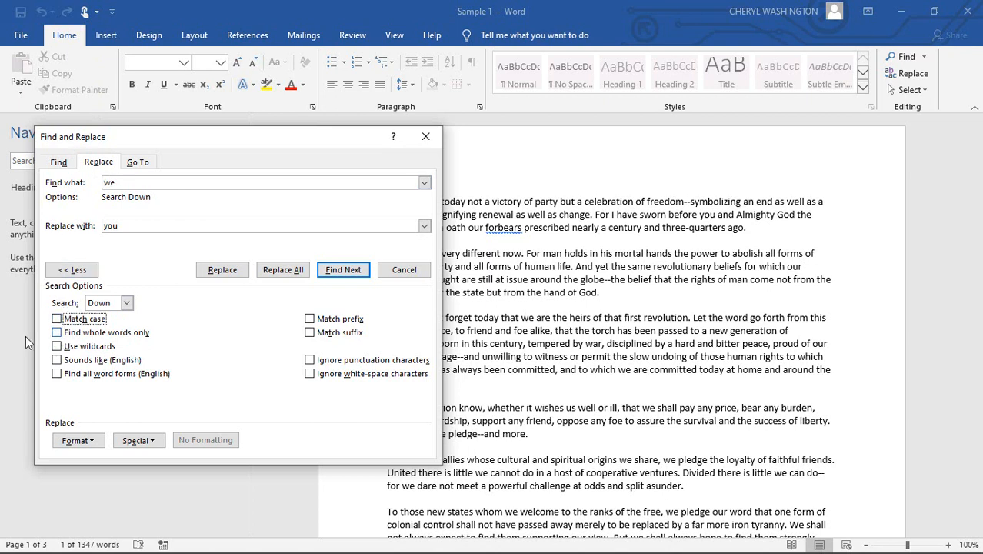
Replace every whole-word occurrence of "we" with "you" throughout the document, continuing from the beginning, and close Find and Replace.
left_click(56, 332)
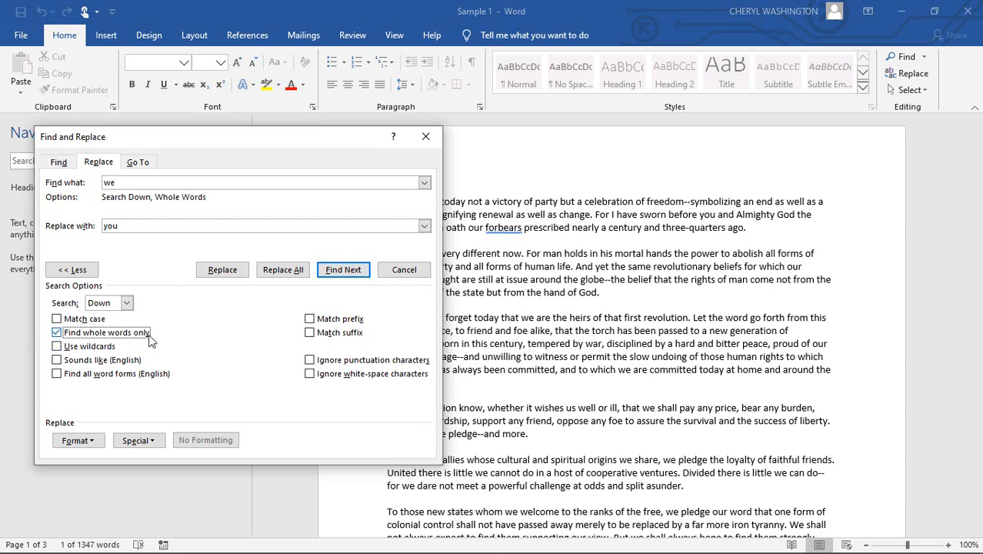
left_click(283, 270)
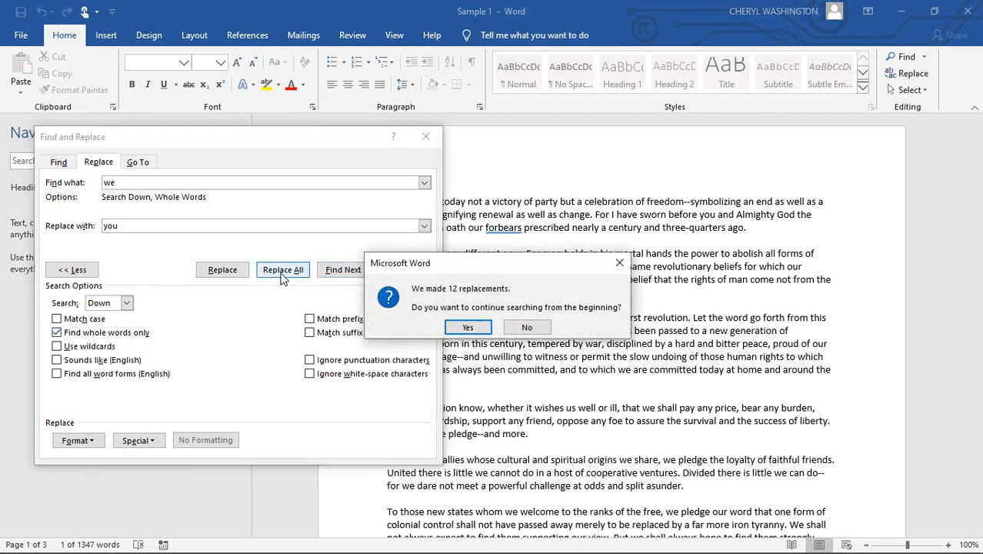
left_click(472, 330)
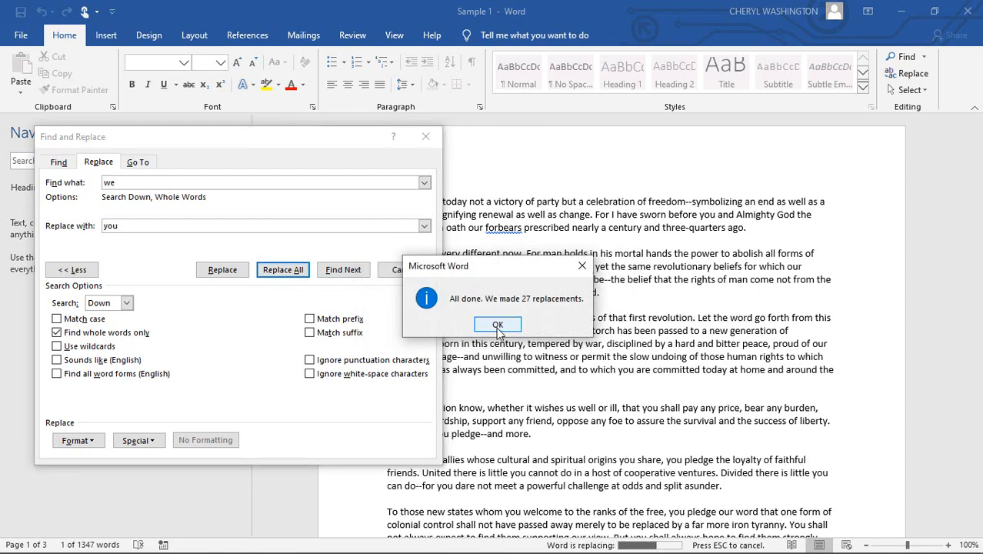
left_click(497, 325)
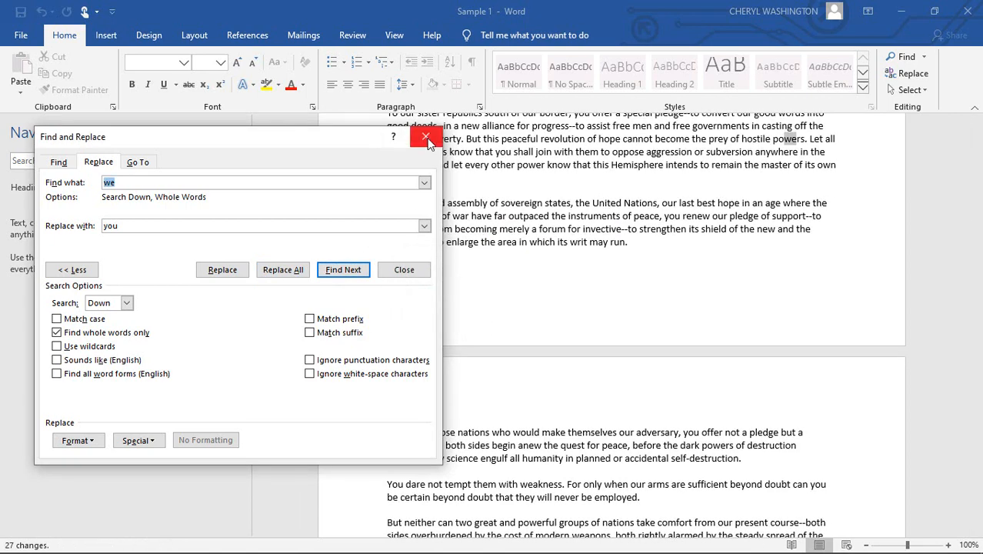
left_click(426, 139)
Examine the text on the first two pages for correctly replaced words and for words merely containing "we".
scroll(515, 250, "up", 2)
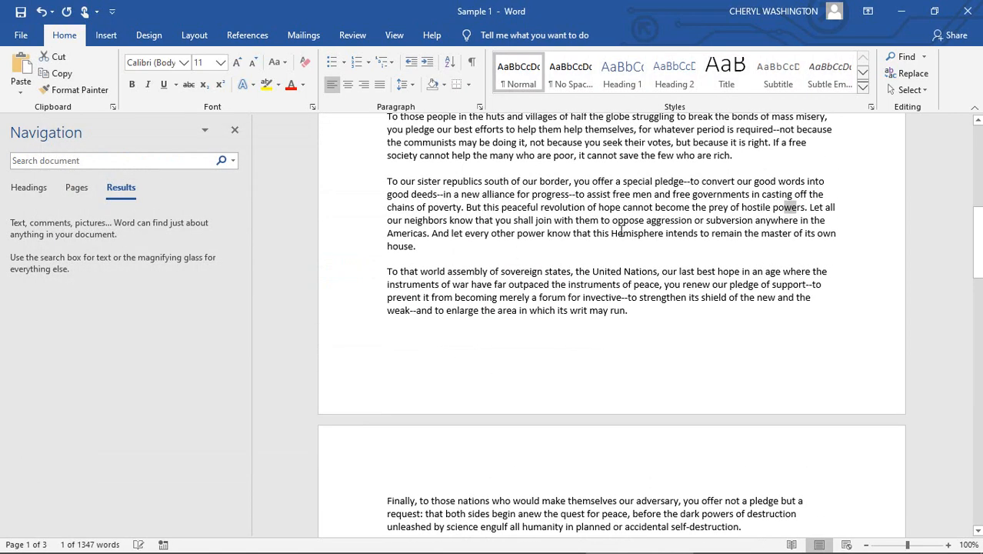
scroll(570, 250, "up", 12)
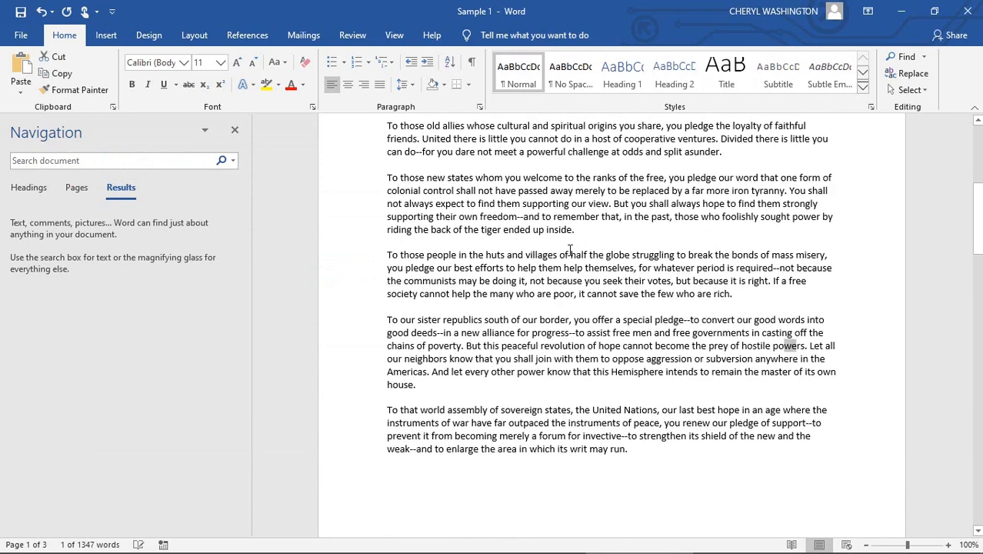
scroll(572, 250, "up", 1)
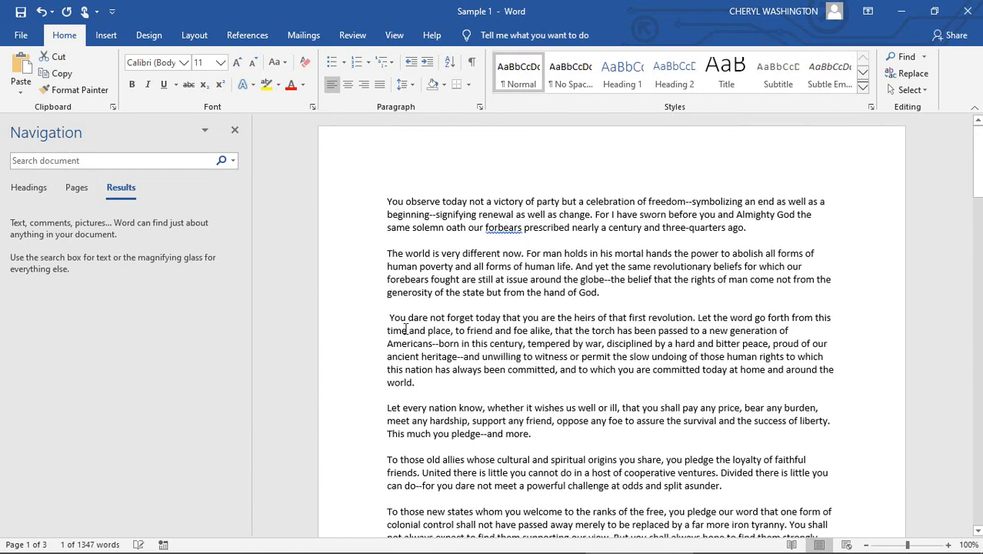
scroll(398, 321, "down", 3)
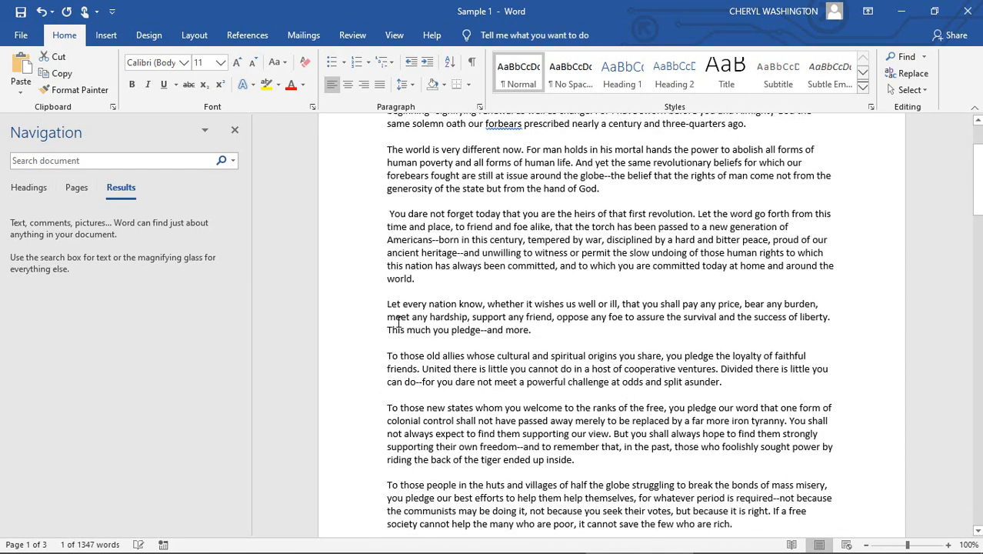
scroll(398, 321, "down", 2)
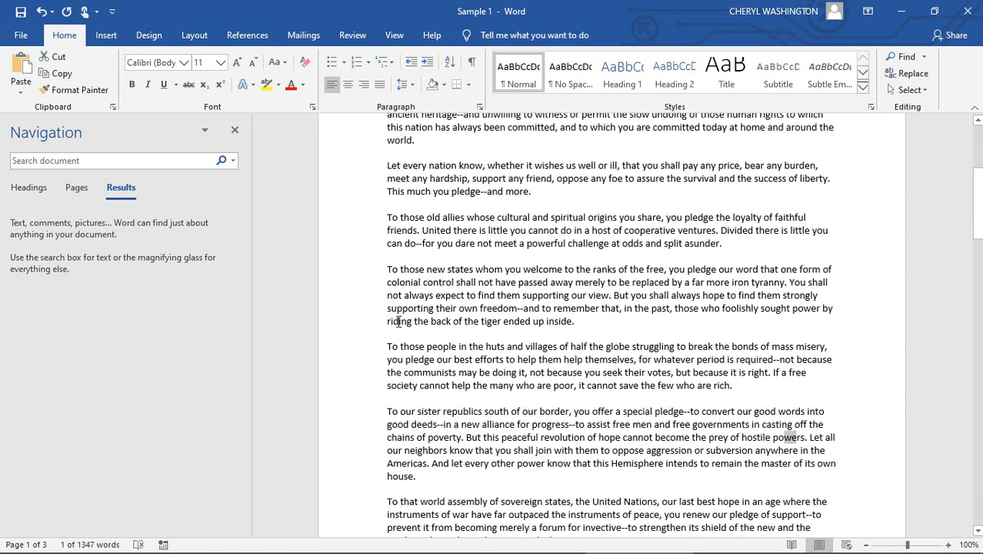
scroll(397, 322, "down", 2)
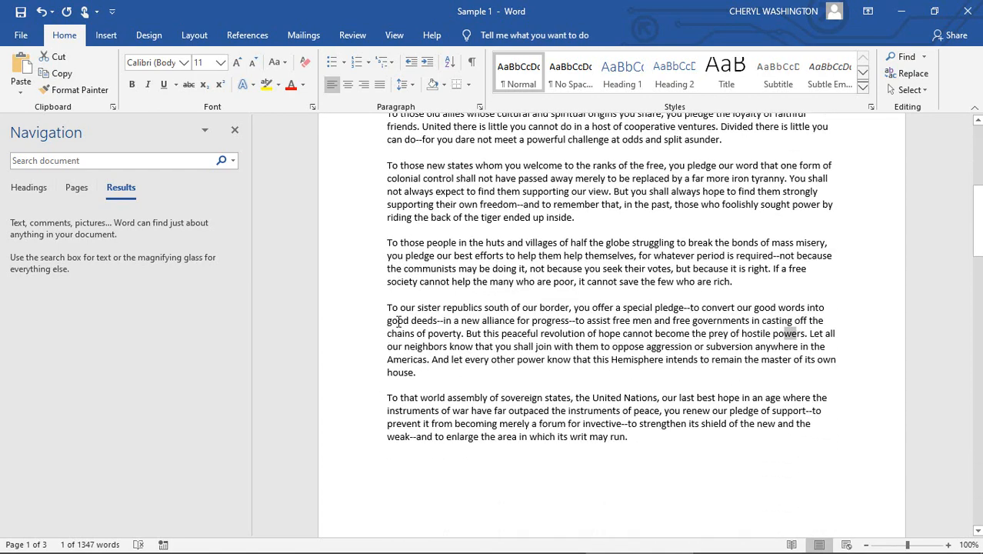
scroll(398, 321, "down", 7)
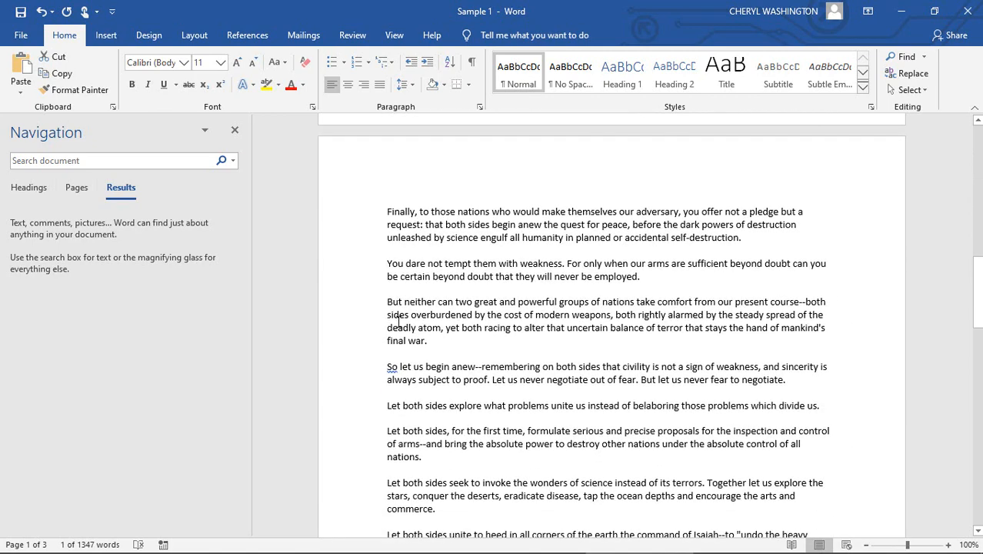
scroll(397, 321, "down", 5)
scroll(398, 321, "down", 2)
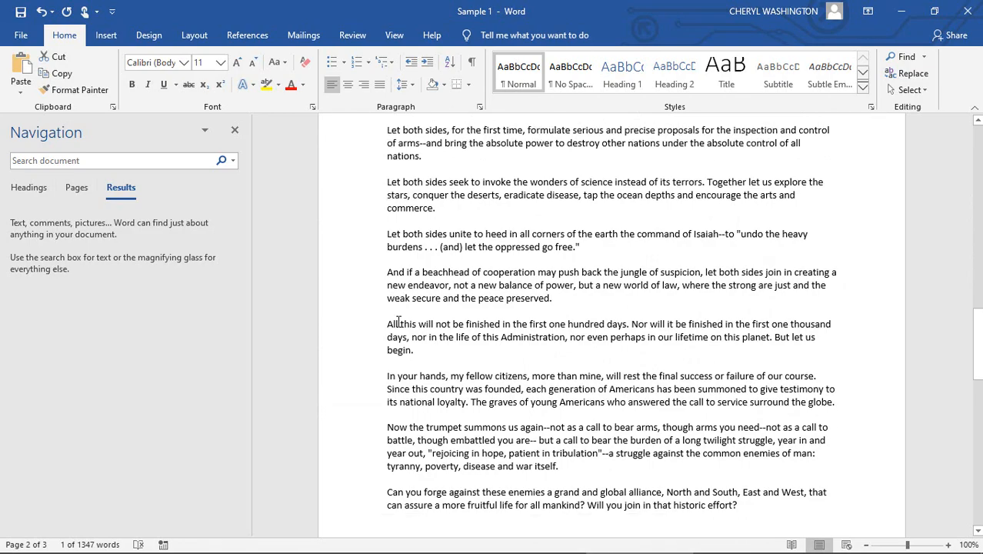
scroll(397, 322, "up", 7)
scroll(397, 322, "up", 10)
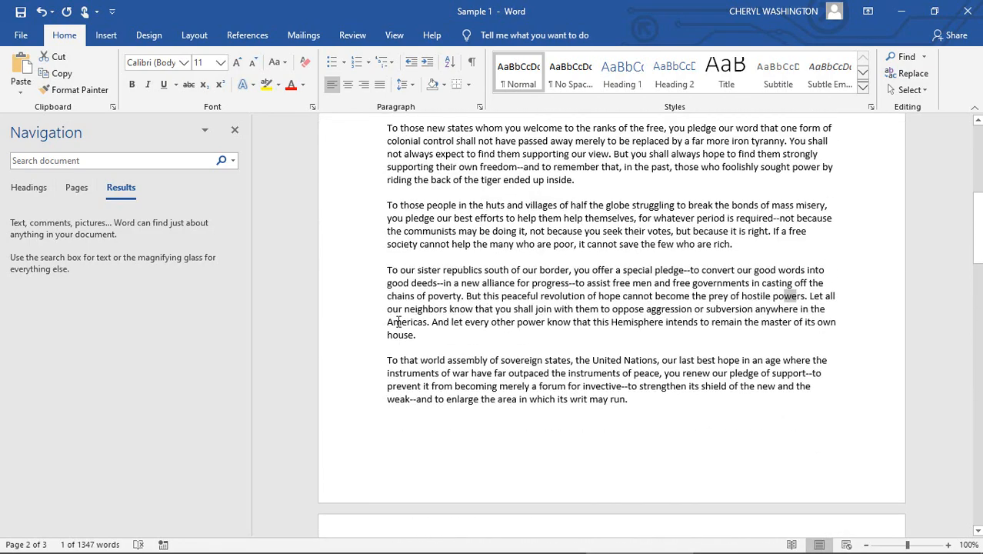
Search the document for "you" and look through the listed matches, closing the Navigation pane when finished.
left_click(168, 162)
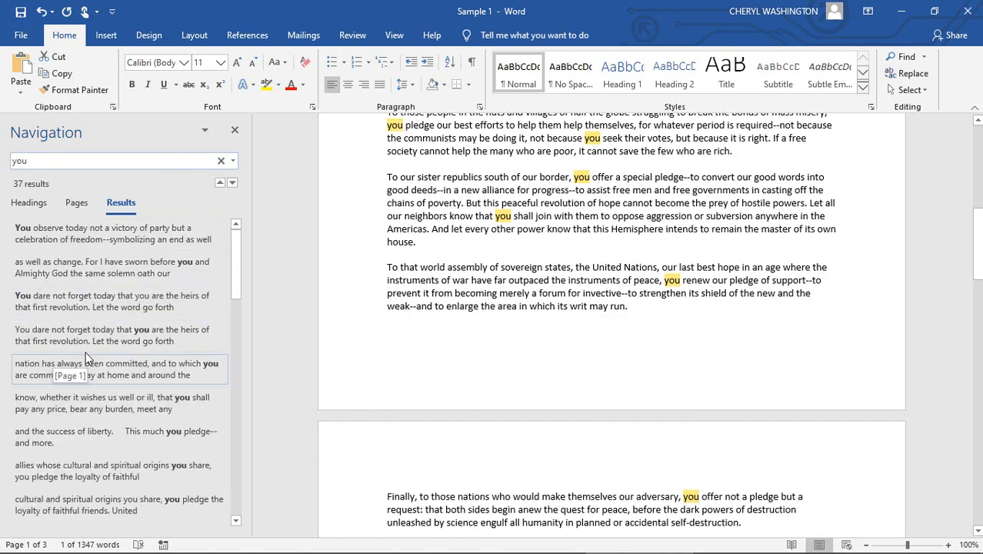
scroll(86, 351, "down", 1)
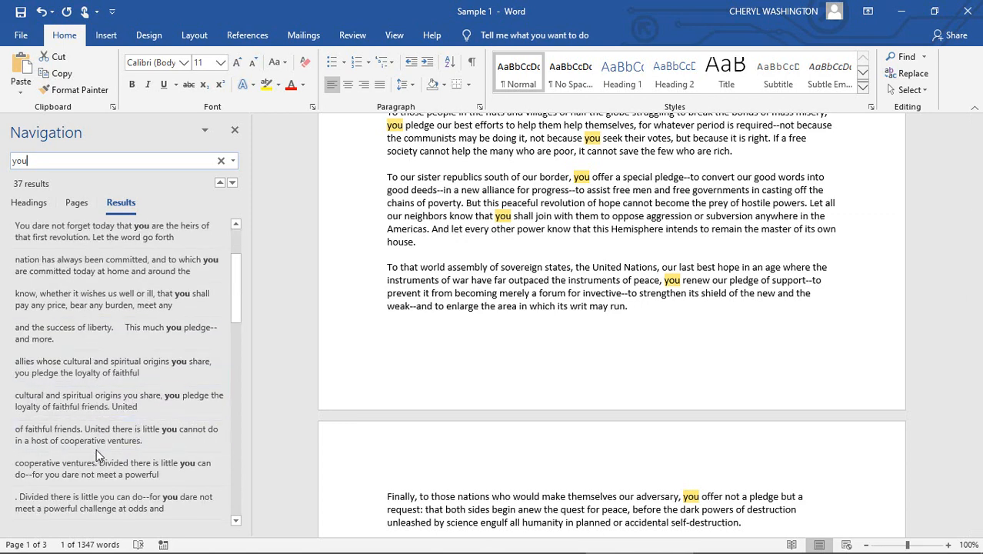
scroll(96, 446, "down", 4)
scroll(96, 449, "down", 6)
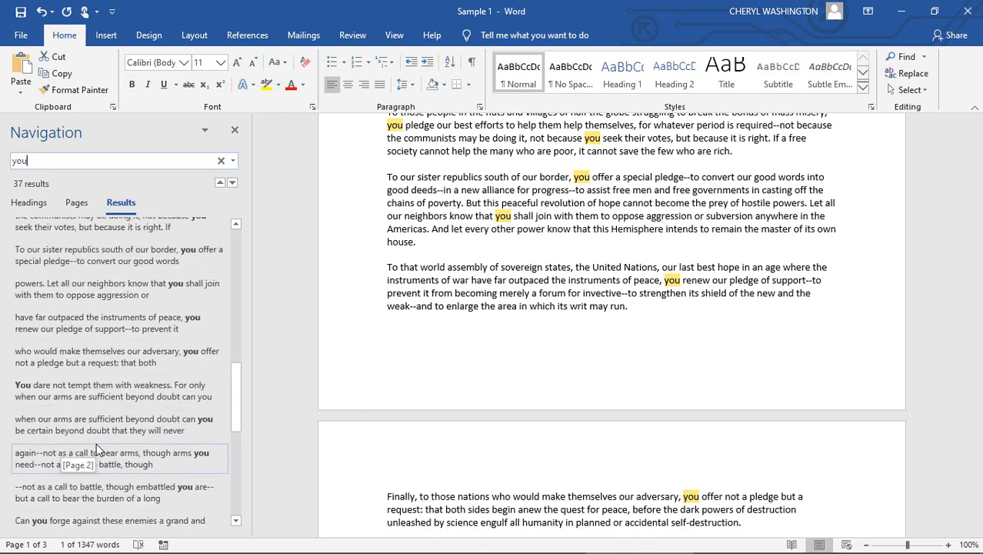
scroll(97, 449, "up", 3)
scroll(96, 450, "up", 8)
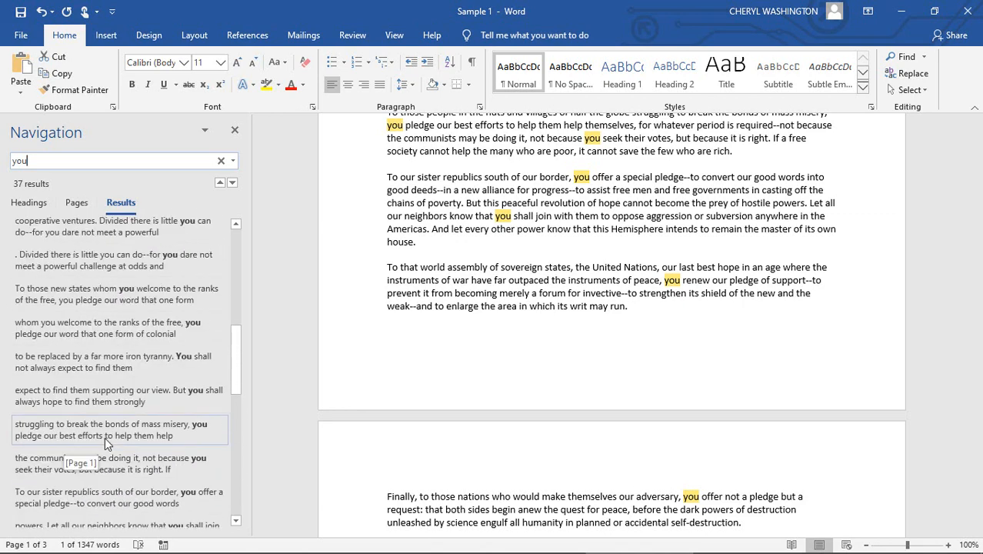
left_click(235, 131)
scroll(486, 291, "up", 8)
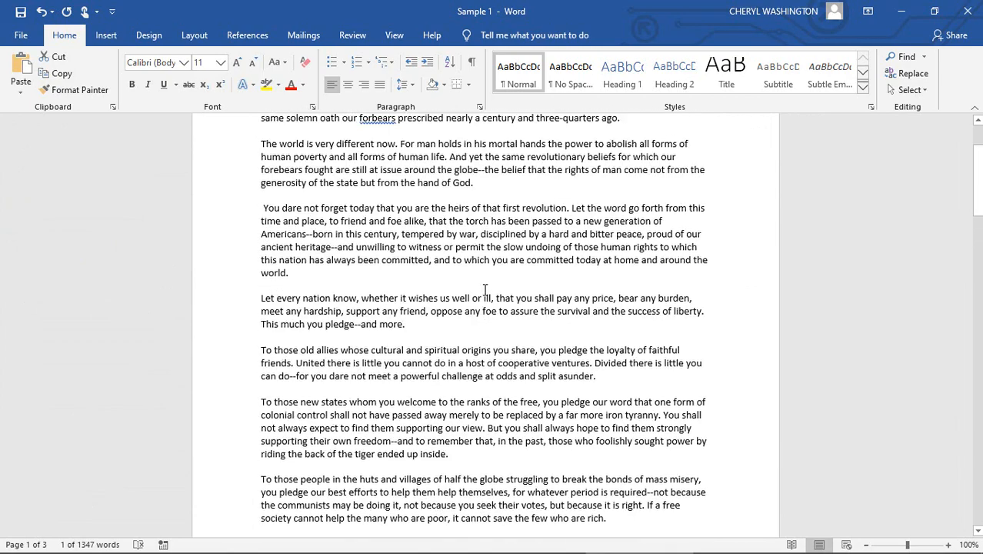